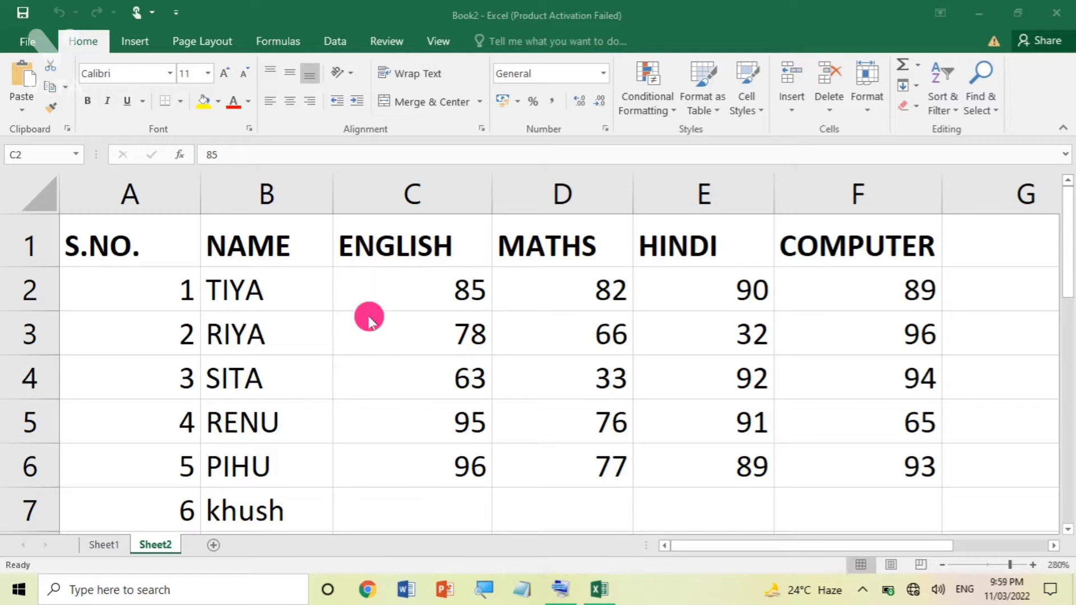
Step: Select the score range C2:F6 and briefly check the Conditional Formatting menu
left_click(388, 281)
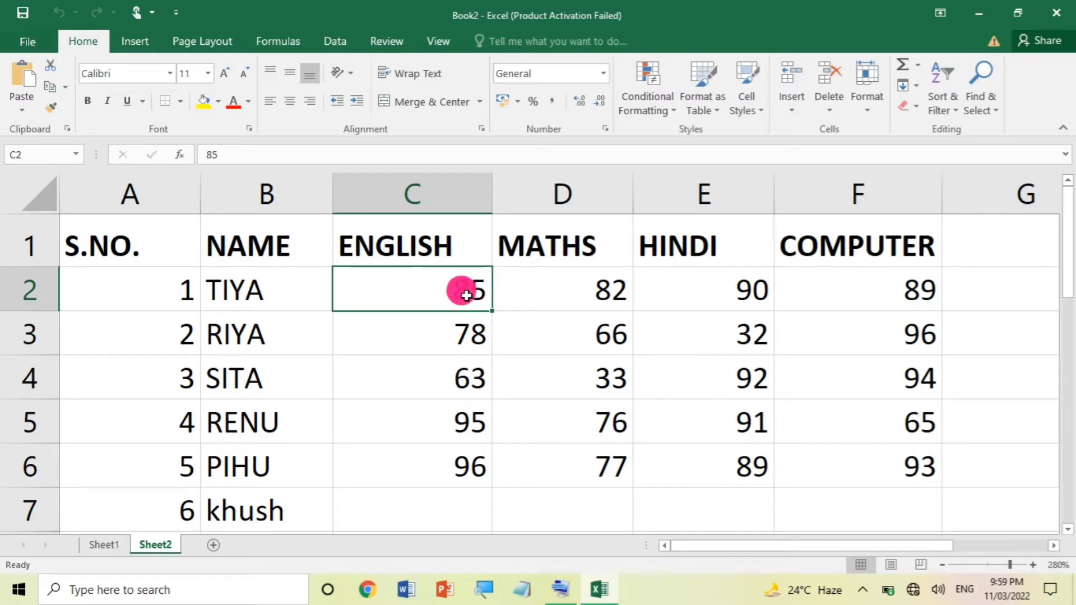
left_click_drag(466, 295, 839, 480)
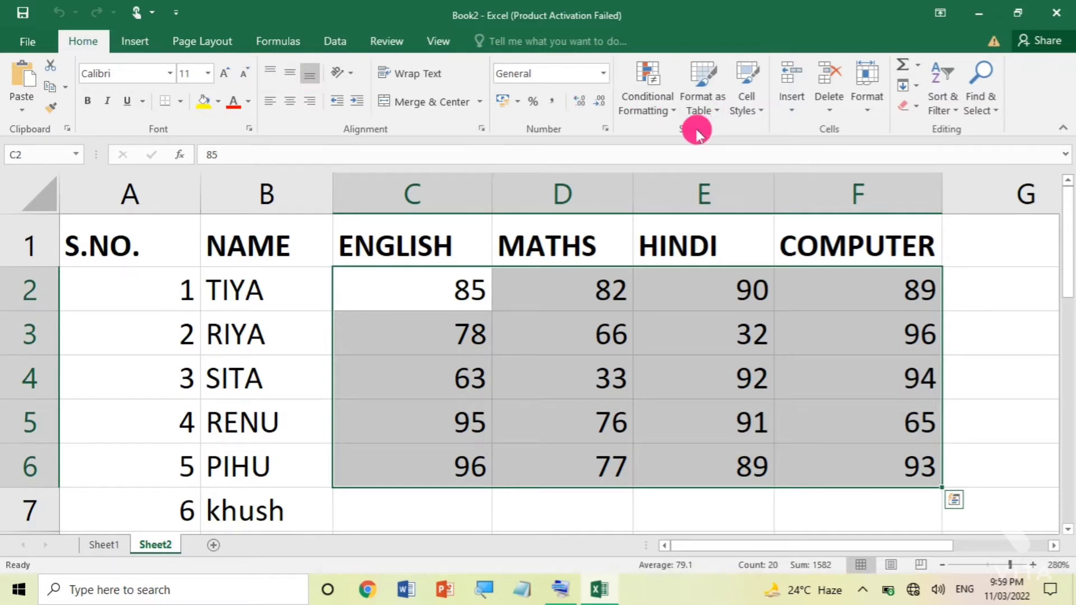
left_click(666, 116)
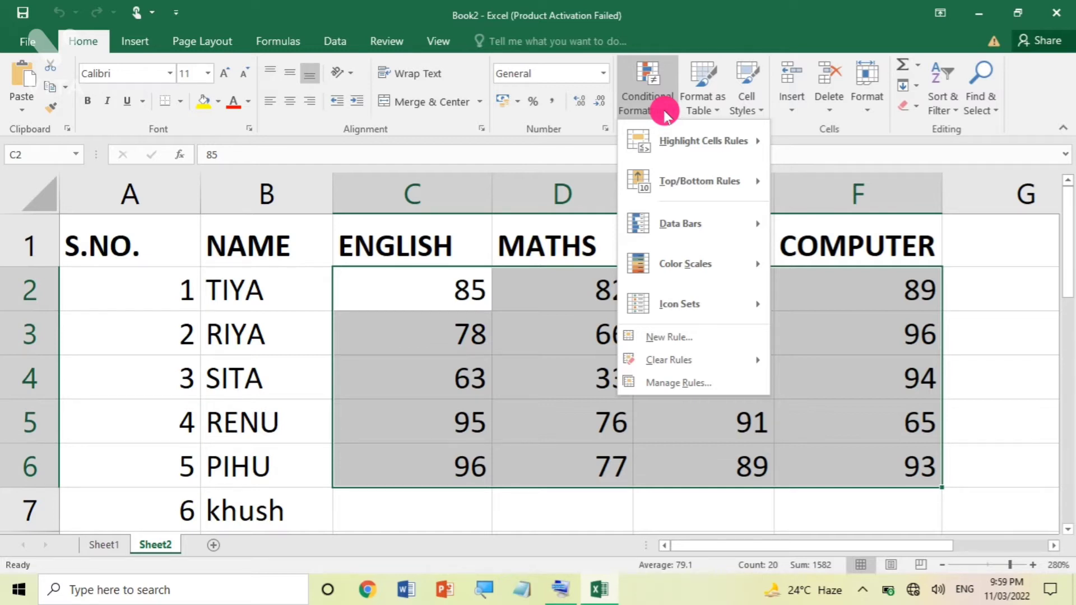
left_click(665, 115)
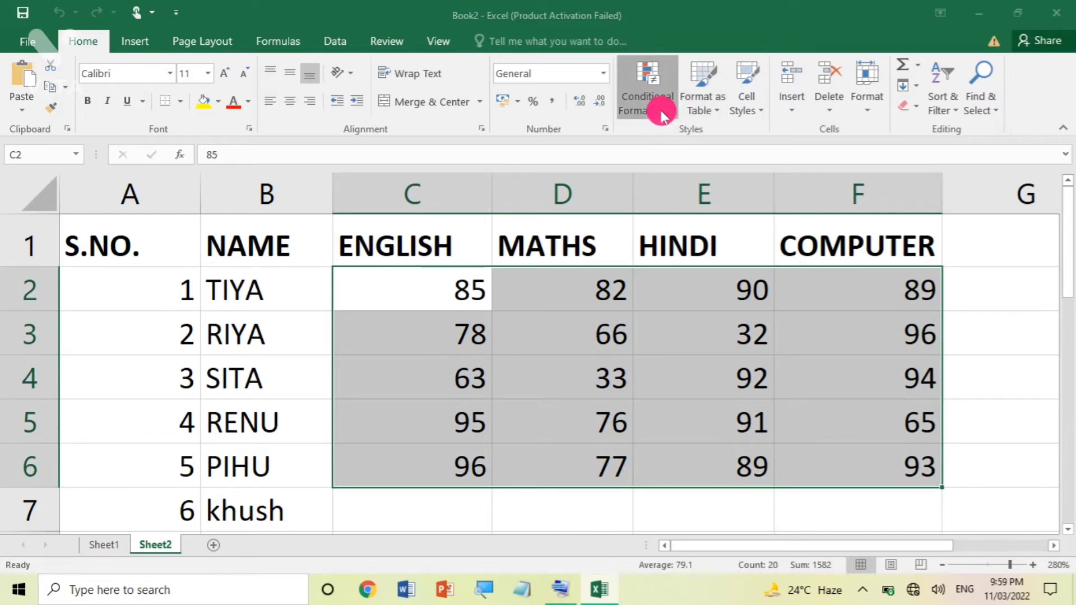
Step: Open the Highlight Cells Rules list under Conditional Formatting for the selected scores
left_click(665, 116)
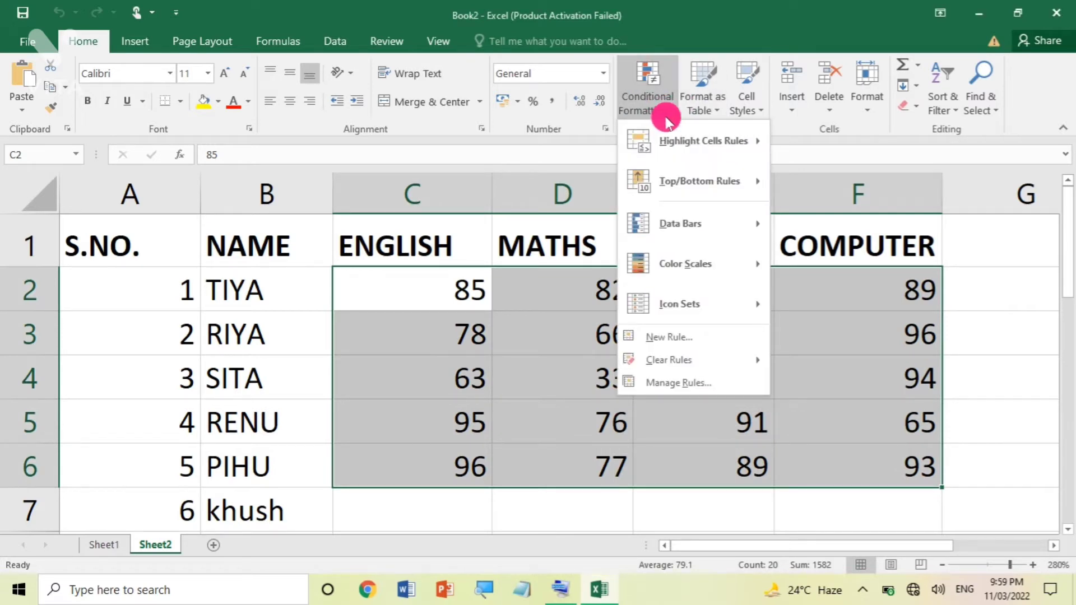
mouse_move(707, 162)
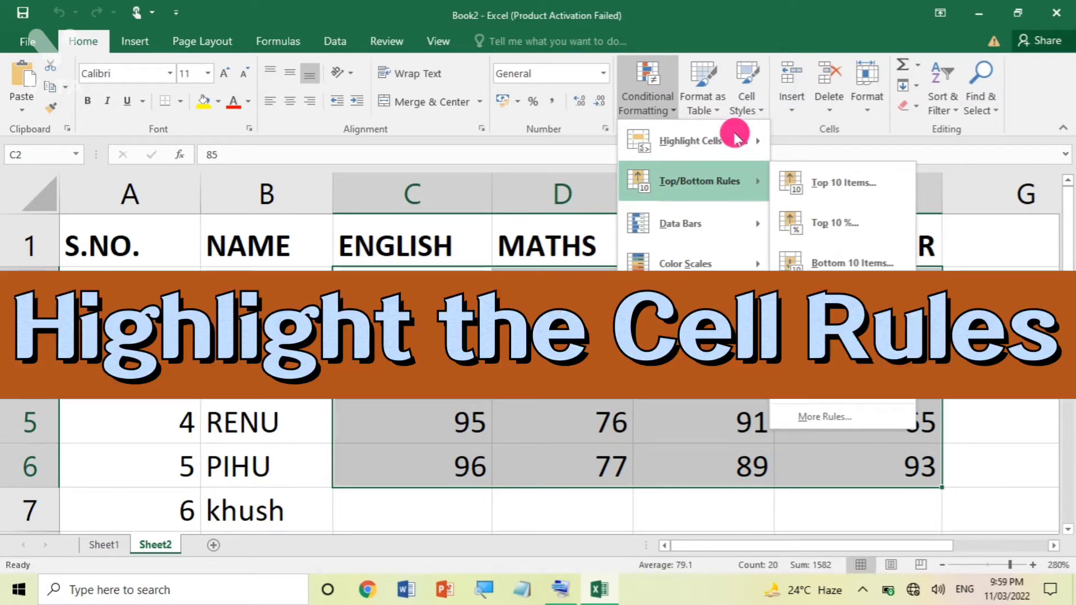
left_click(732, 139)
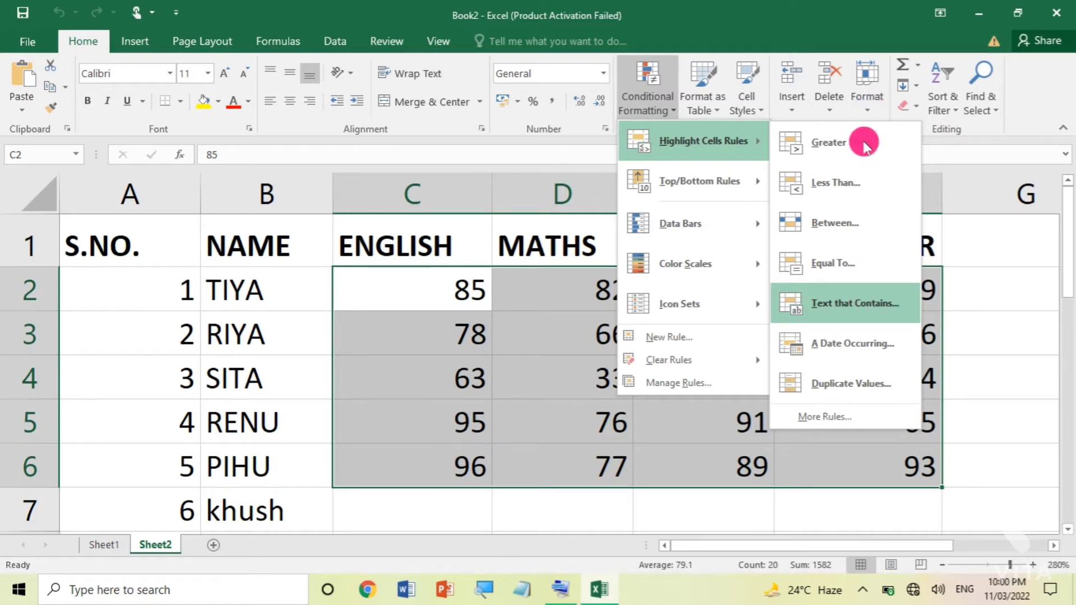
Step: Create a Greater Than rule and change its threshold from 64 to 80
left_click(863, 144)
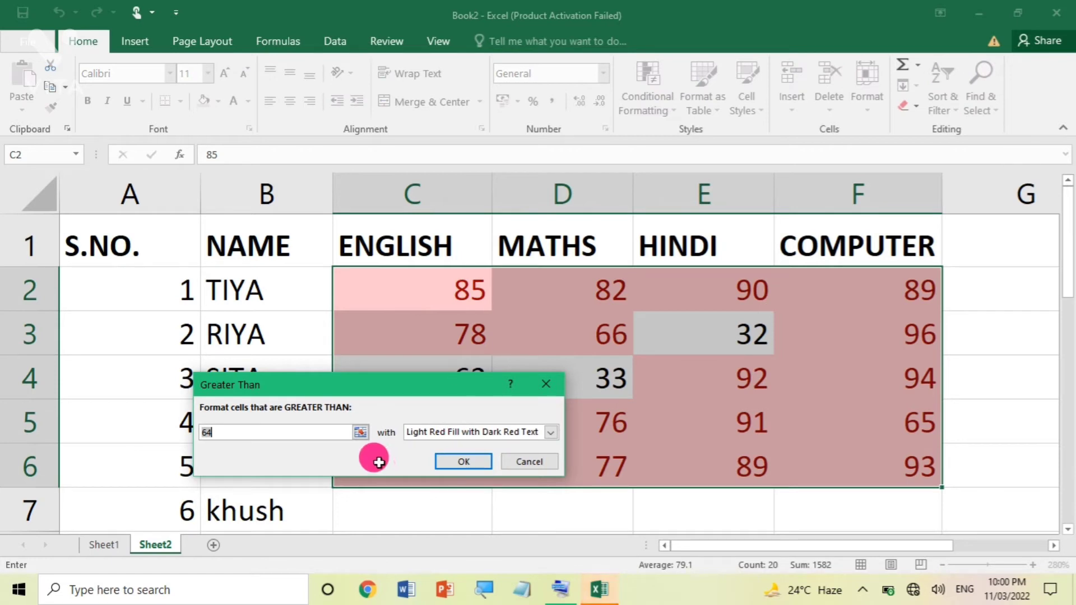
left_click(310, 430)
key("BackSpace")
key("BackSpace")
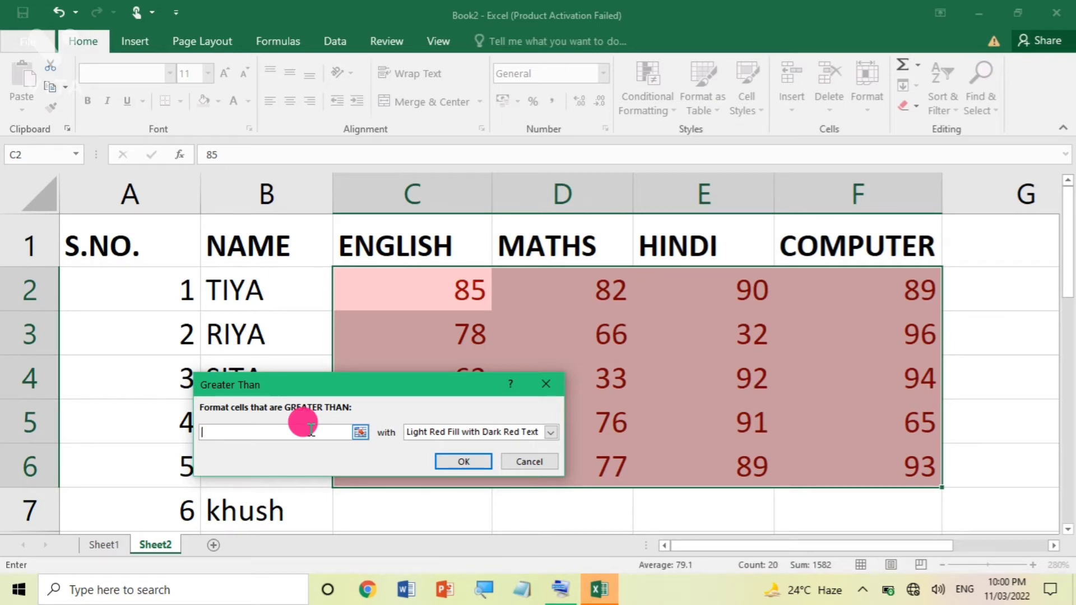
type("0")
key("BackSpace")
type("90")
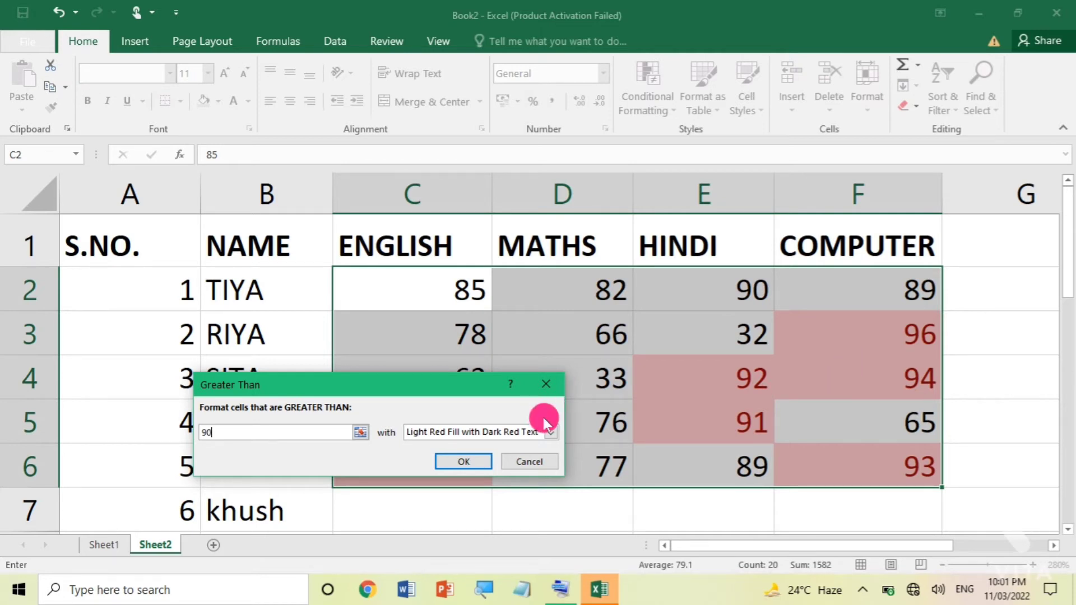
key("BackSpace")
key("BackSpace")
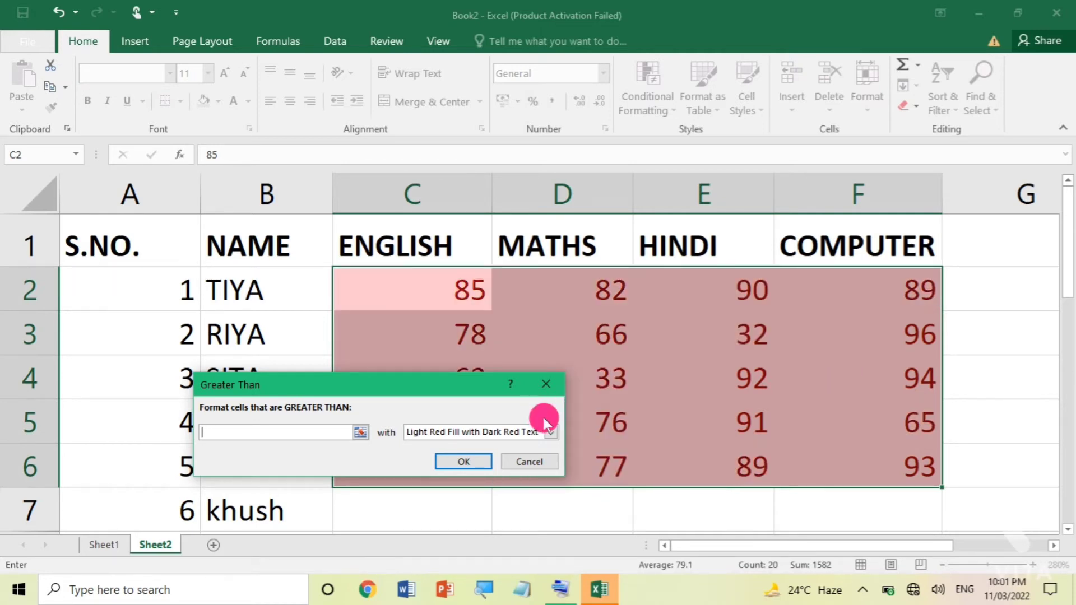
type("5")
key("BackSpace")
type("80")
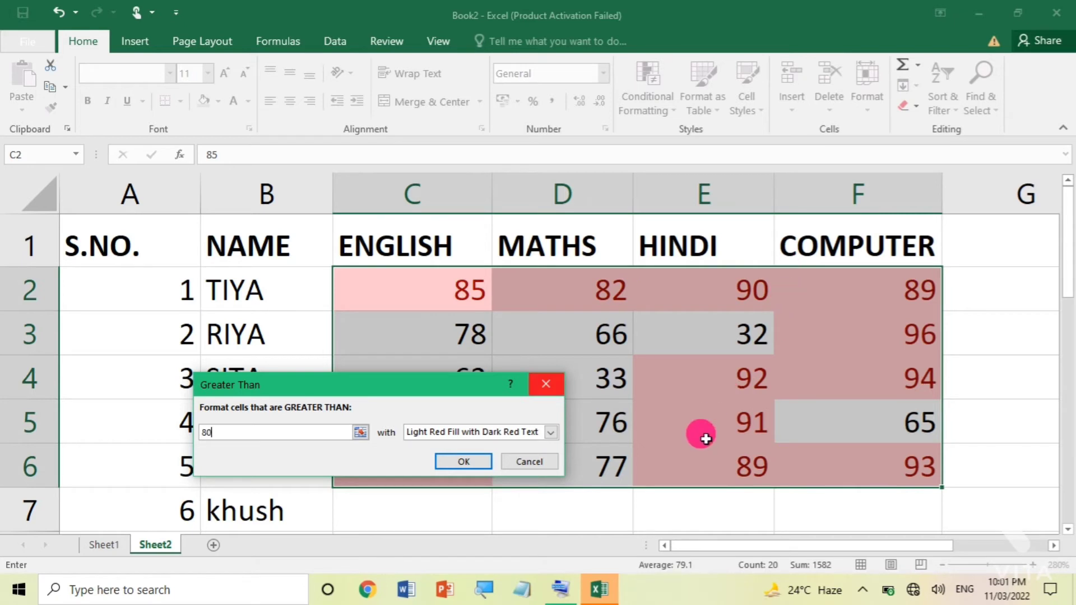
Step: Choose Green Fill with Dark Green Text as the format for scores above 80
left_click(499, 436)
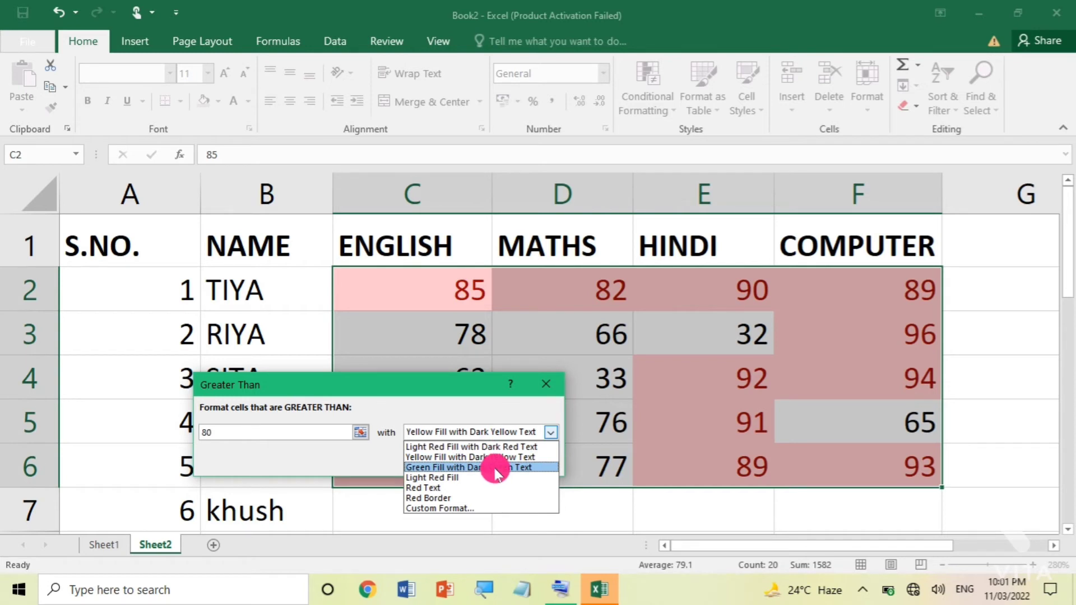
left_click(495, 468)
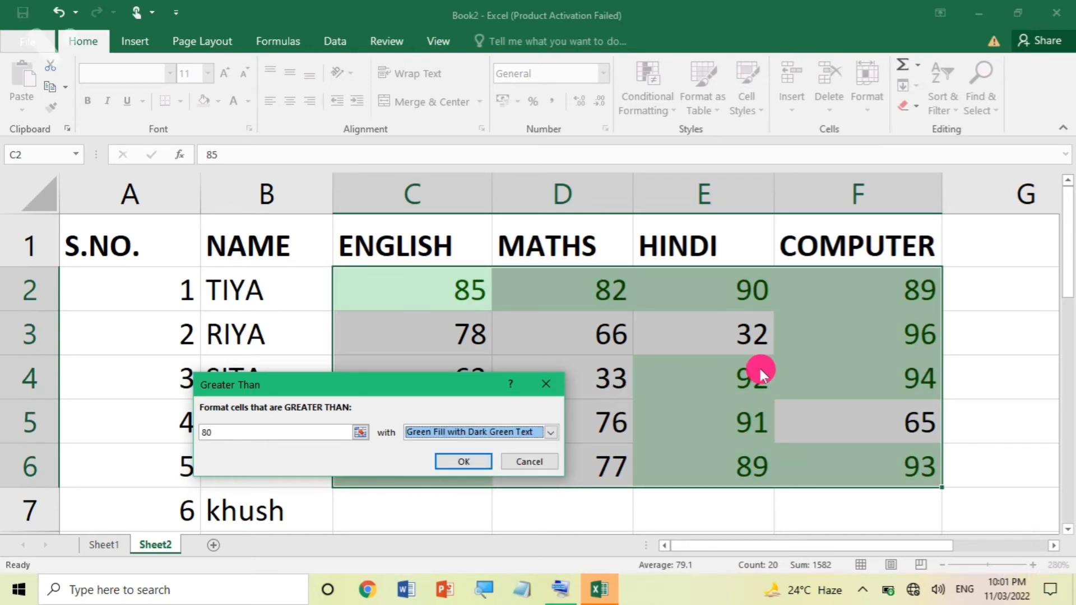
left_click(524, 435)
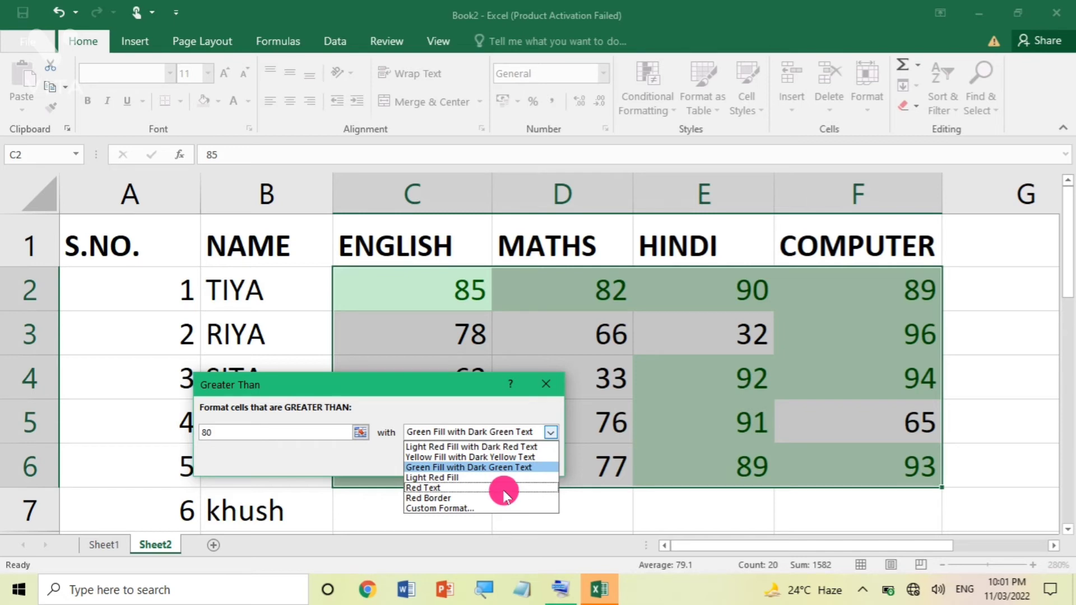
left_click(489, 397)
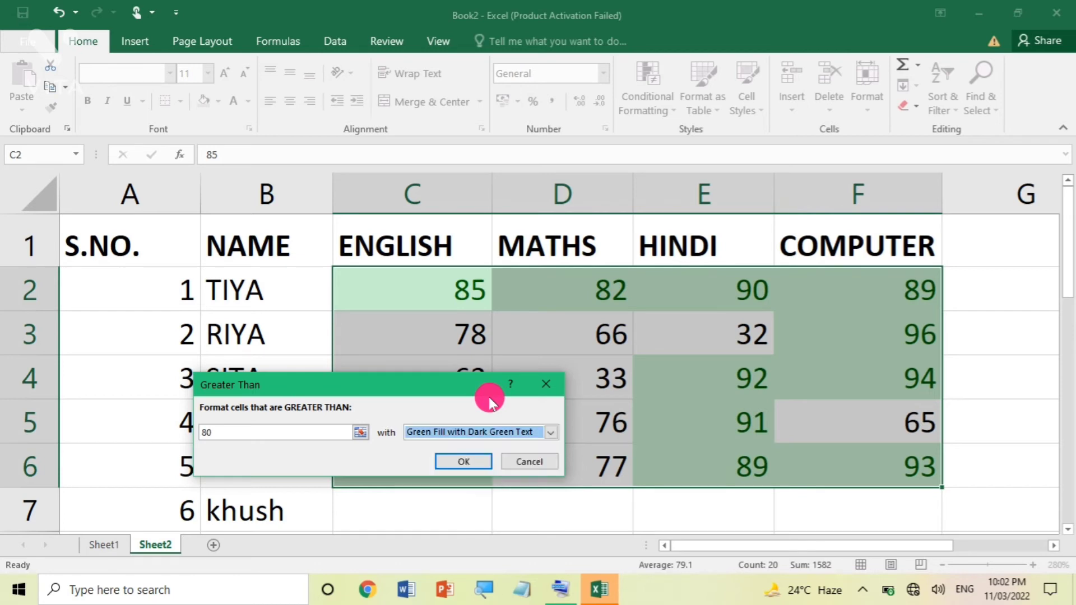
Step: Apply the green above-80 rule, then start a Less Than highlight rule
left_click(465, 459)
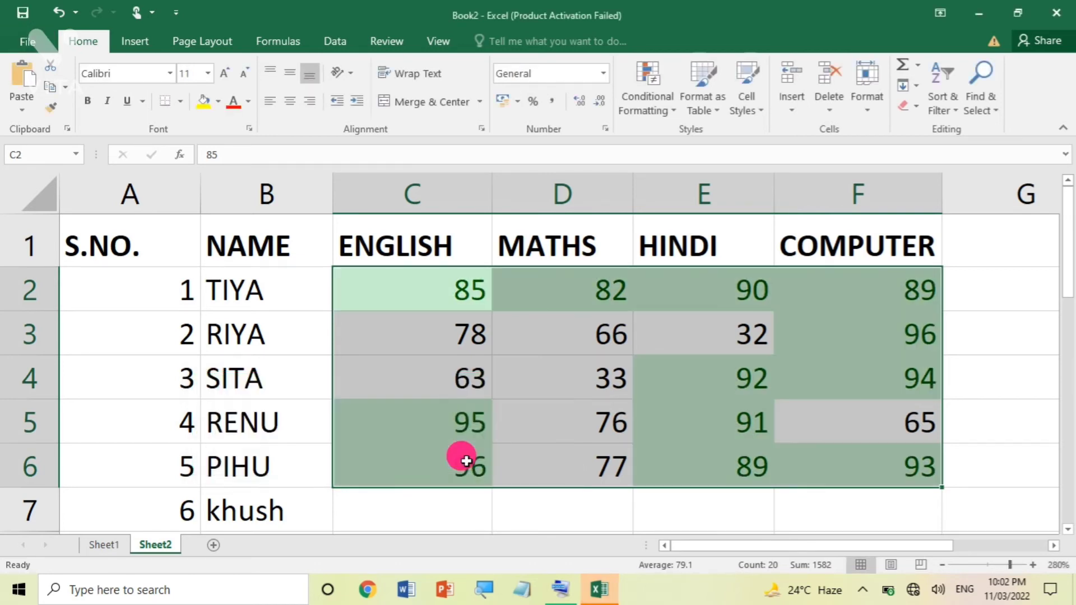
left_click(665, 107)
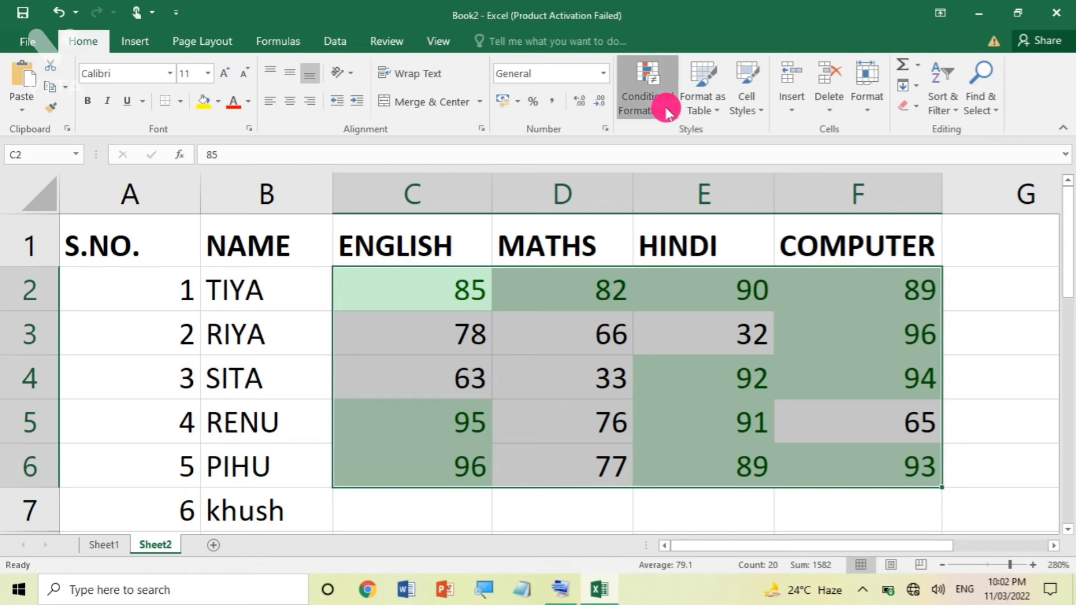
left_click(671, 107)
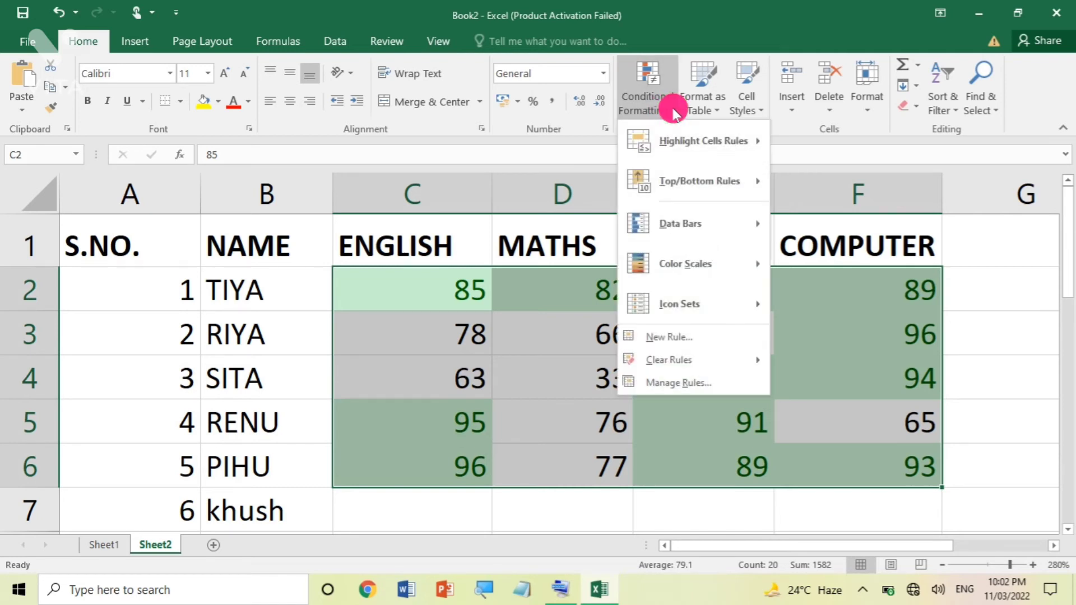
left_click(672, 107)
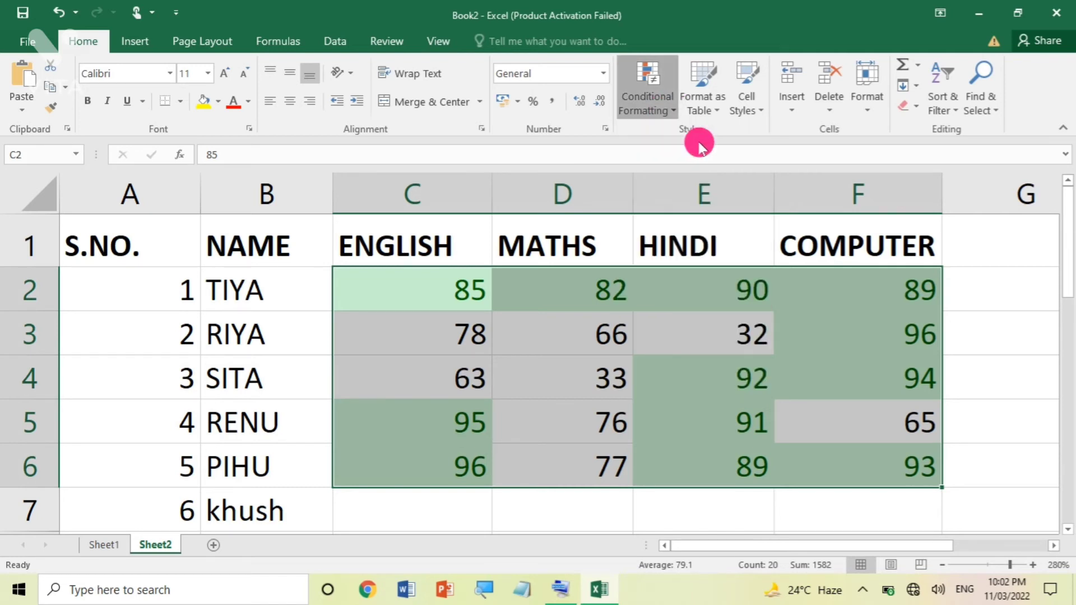
left_click(666, 111)
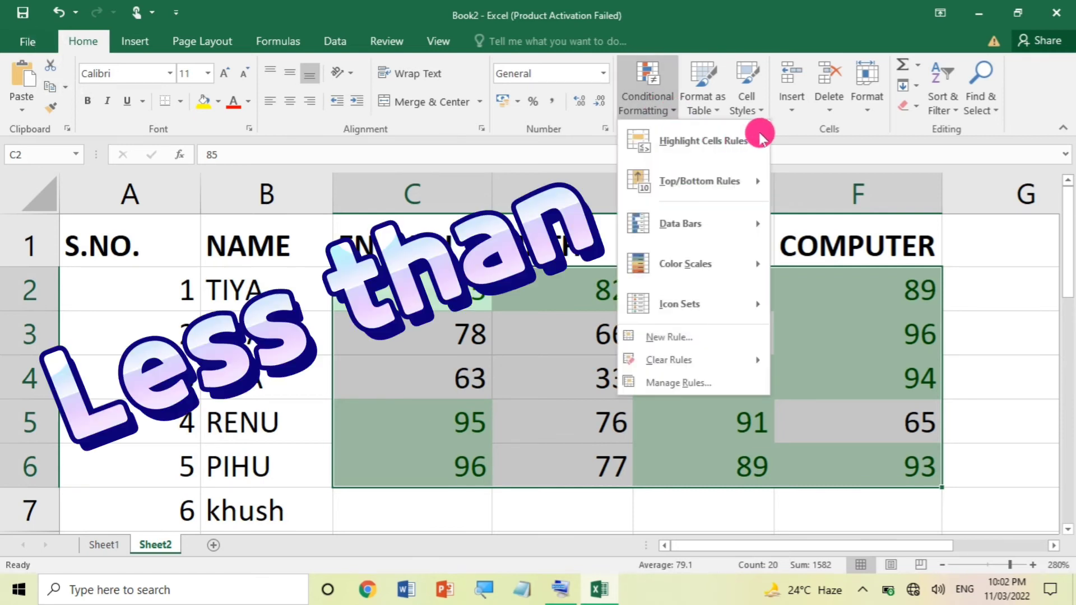
mouse_move(757, 139)
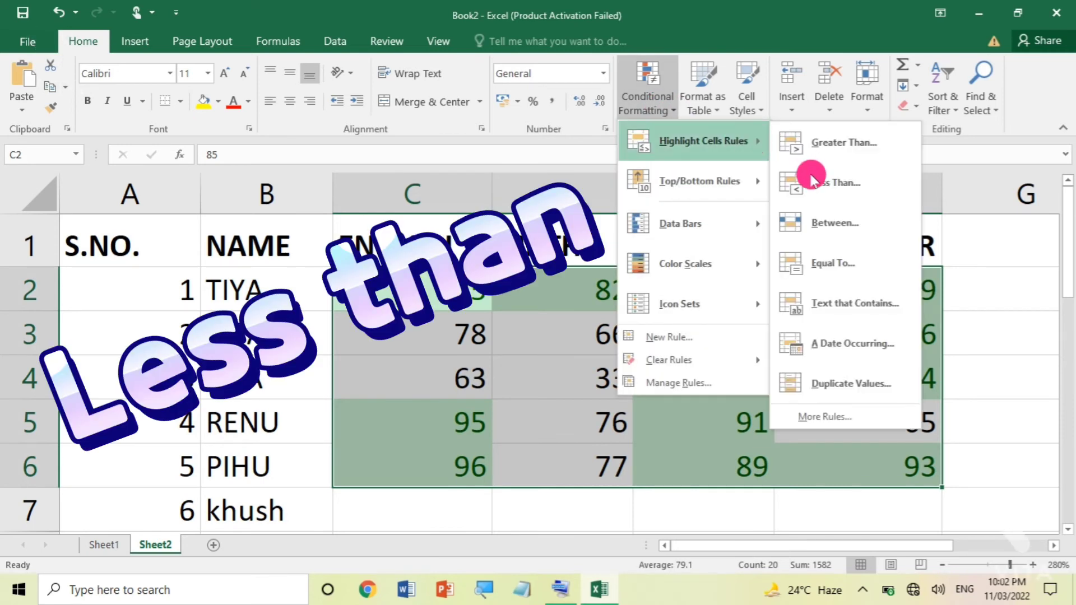
left_click(811, 180)
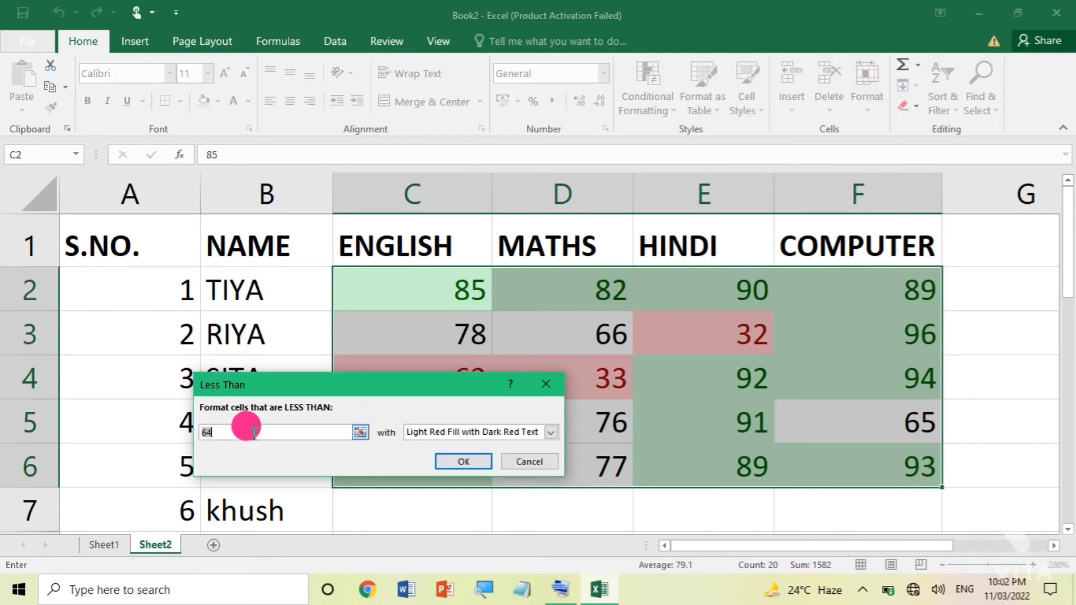
Step: Replace the Less Than threshold 64 with 33
key("BackSpace")
type("33")
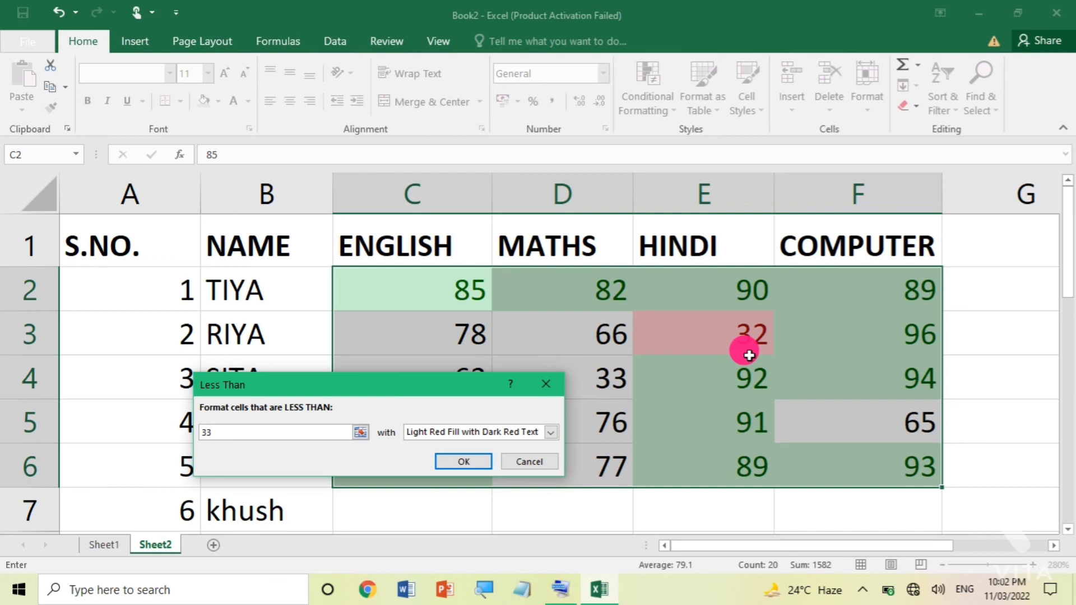
left_click(472, 461)
left_click(456, 452)
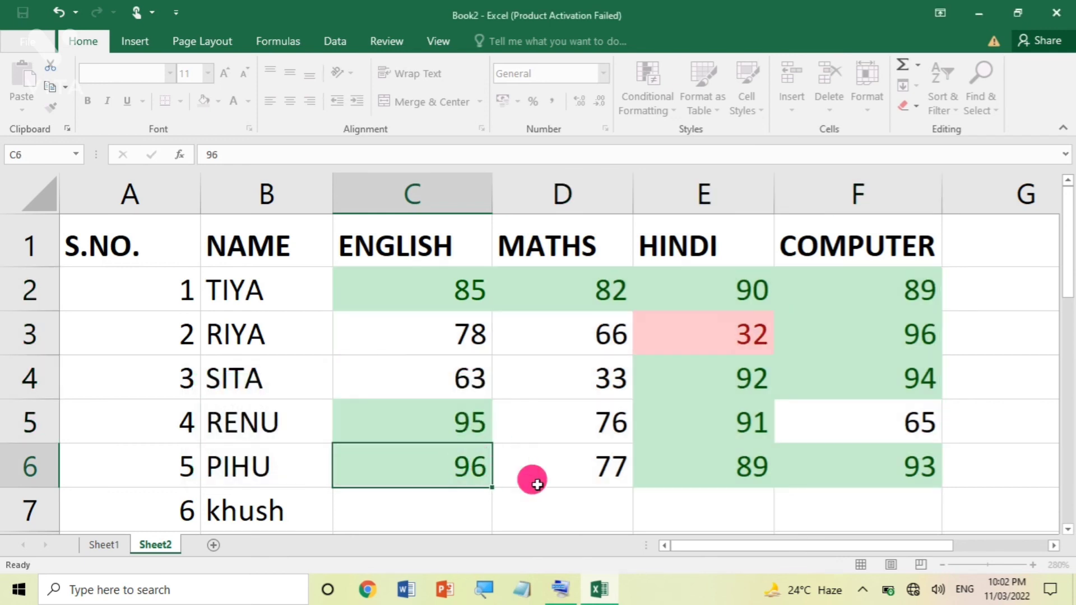